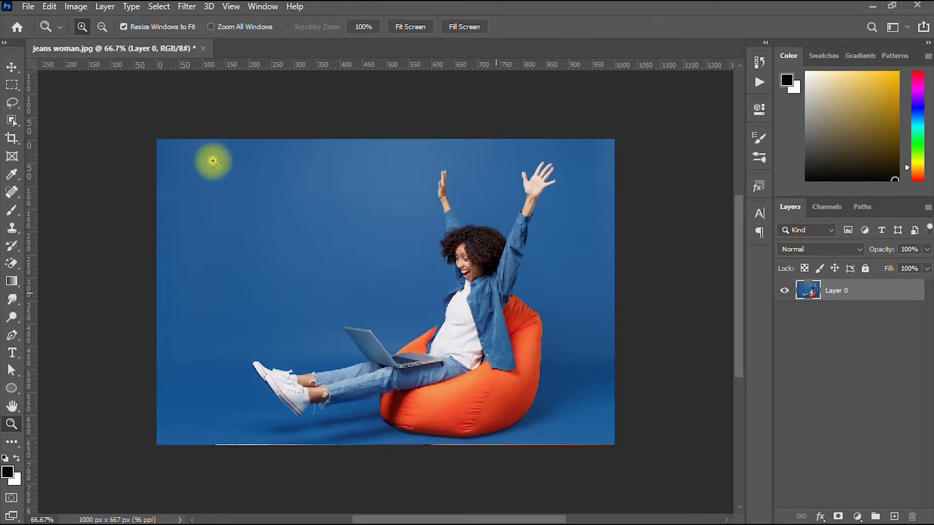
# - Select the Move tool so Layer 0 shows its transform controls
pyautogui.click(12, 67)
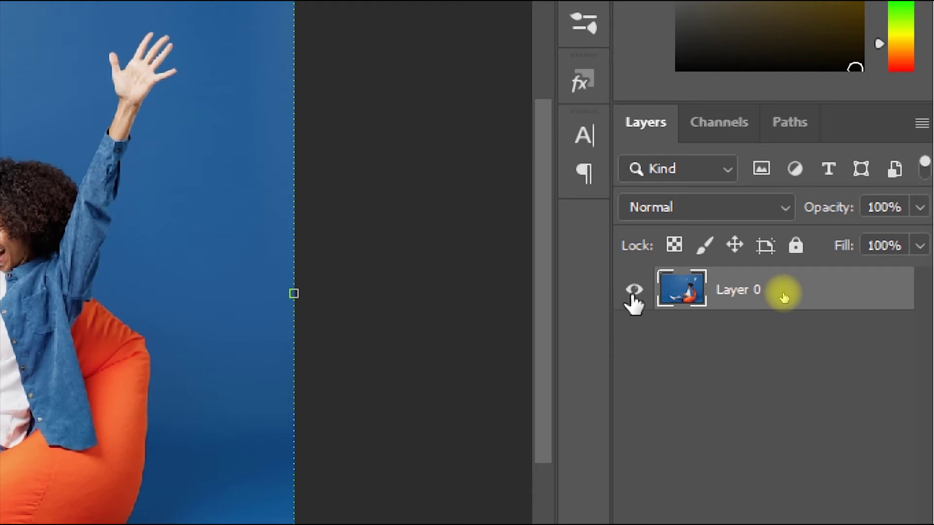
pyautogui.press('Escape')
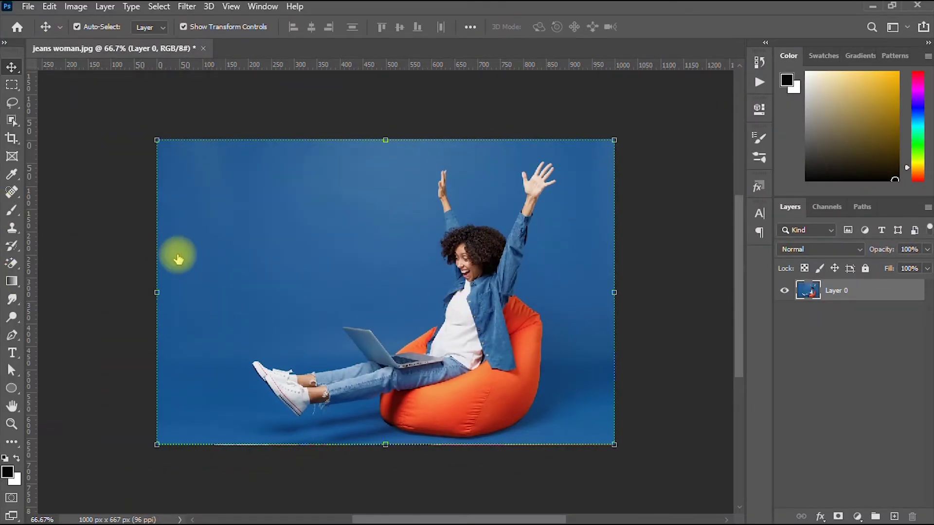
pyautogui.hotkey('ctrl', ',')
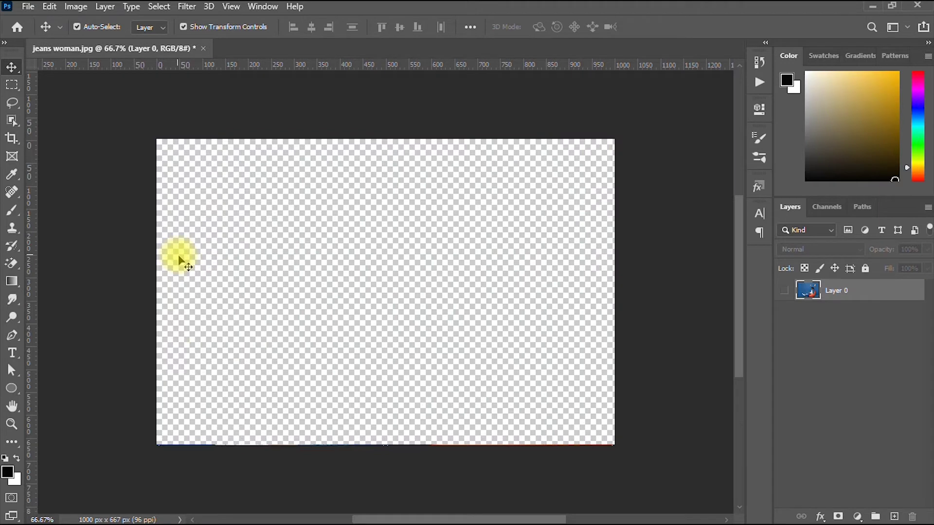
pyautogui.hotkey('ctrl', 'z')
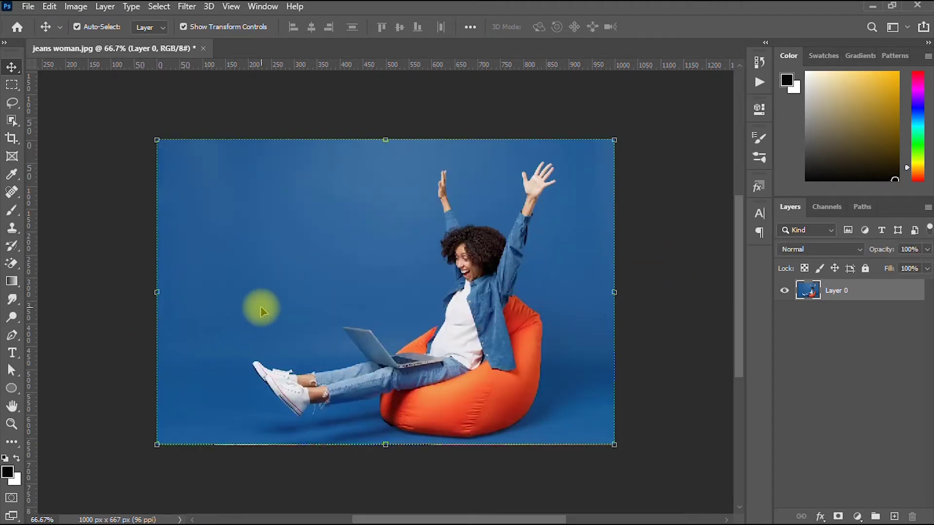
pyautogui.hotkey('ctrl', 'shift', 'u')
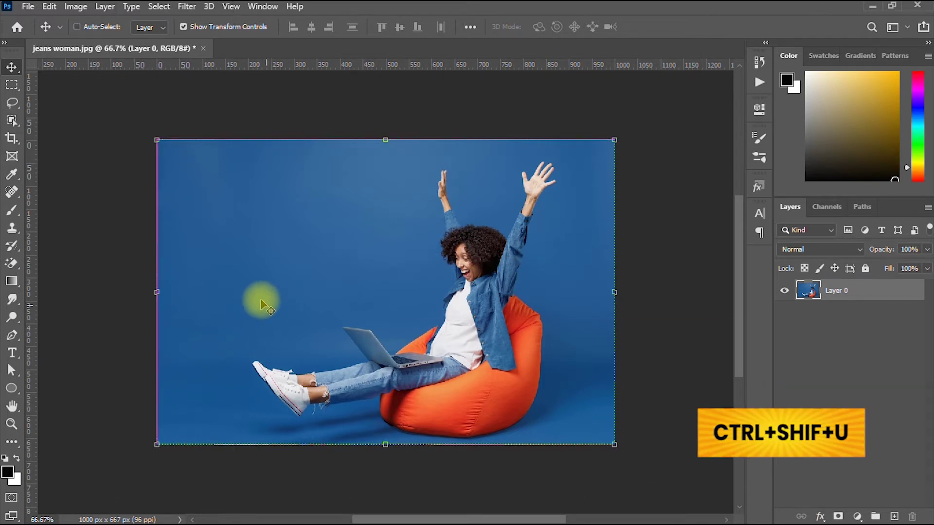
pyautogui.hotkey('ctrl', 'shift', 'u')
pyautogui.keyDown('alt'); pyautogui.scroll(1, 380, 292); pyautogui.keyUp('alt')
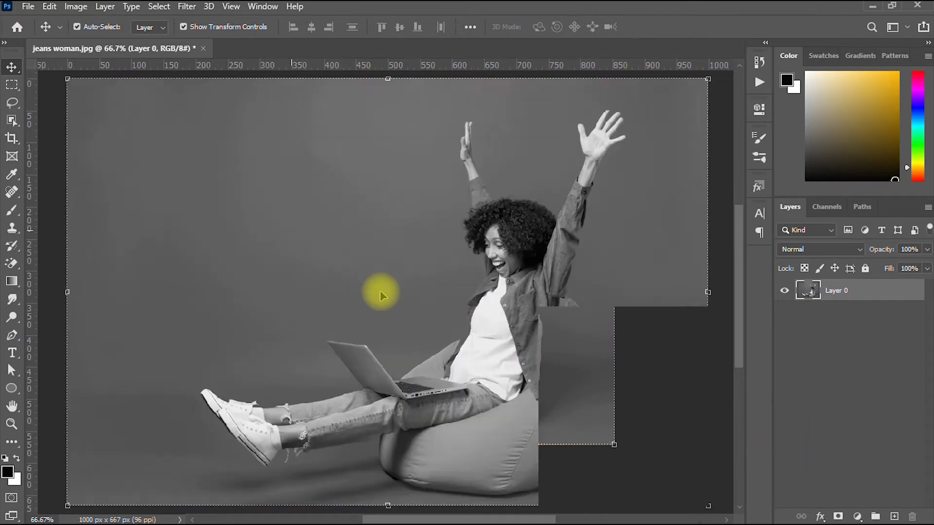
pyautogui.scroll(-1, 380, 290)
pyautogui.scroll(3, 380, 290)
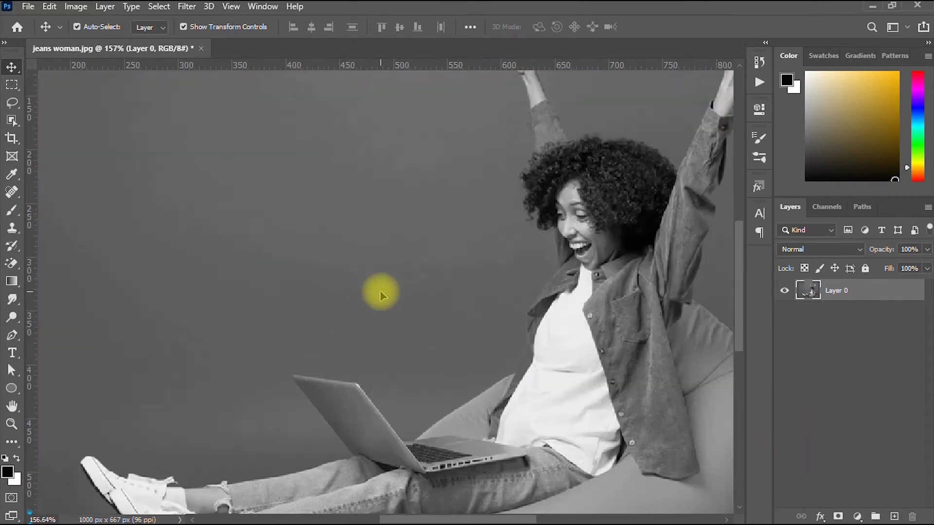
pyautogui.scroll(-1, 380, 290)
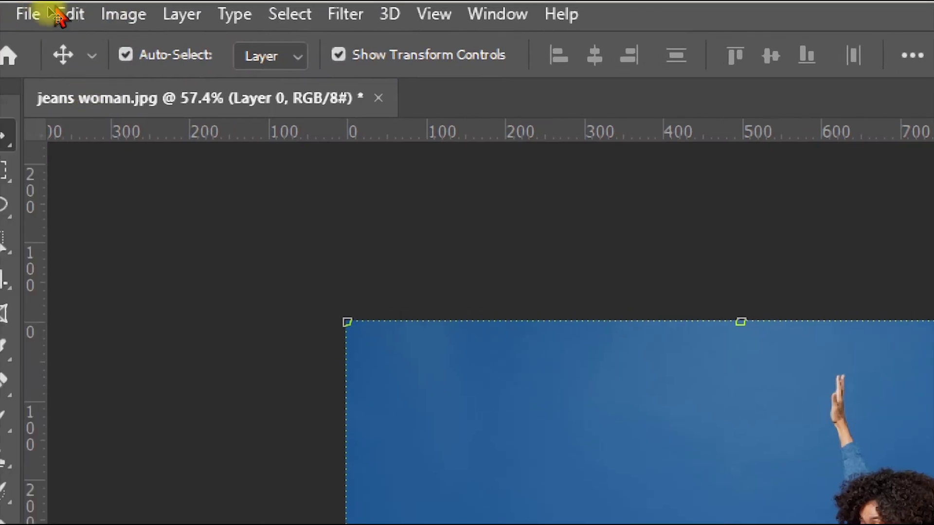
# - Open Image > Adjustments > Hue/Saturation for Layer 0, with Hue, Saturation and Lightness at 0
pyautogui.click(126, 15)
pyautogui.click(234, 14)
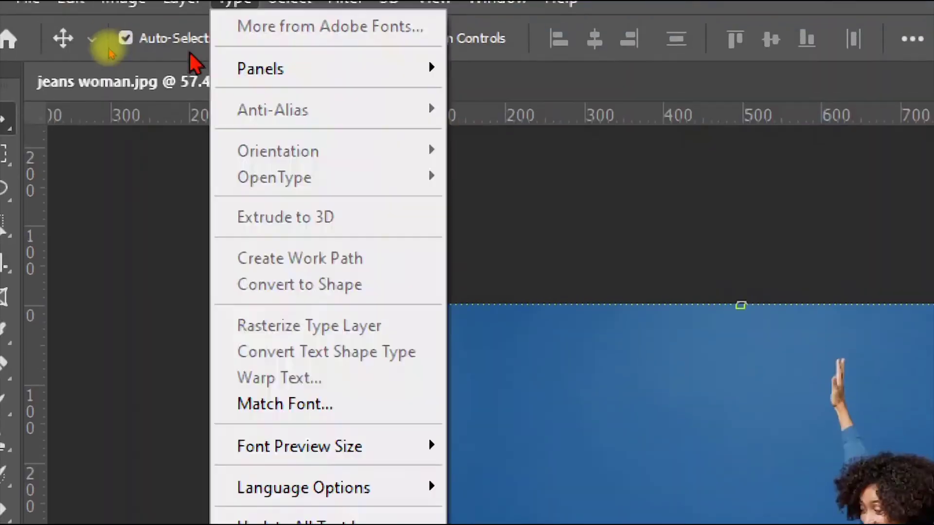
pyautogui.moveTo(68, 1)
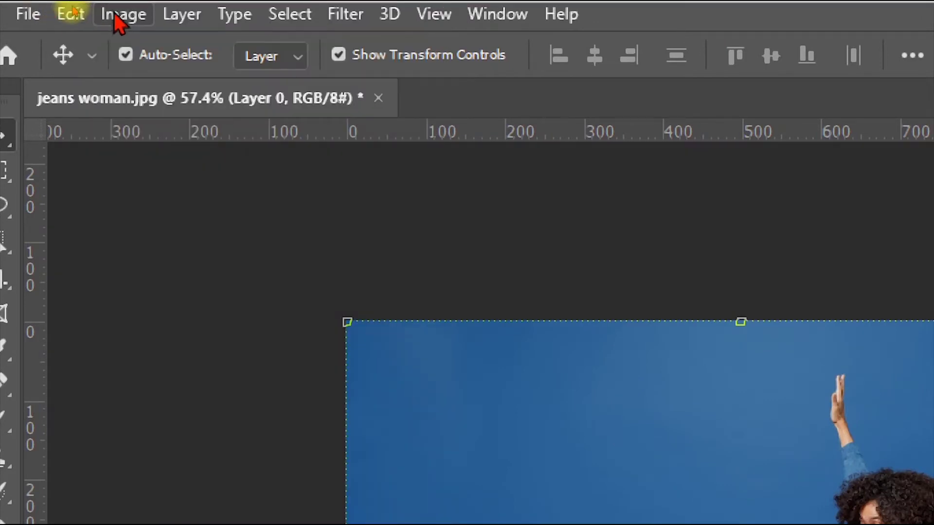
pyautogui.moveTo(125, 17)
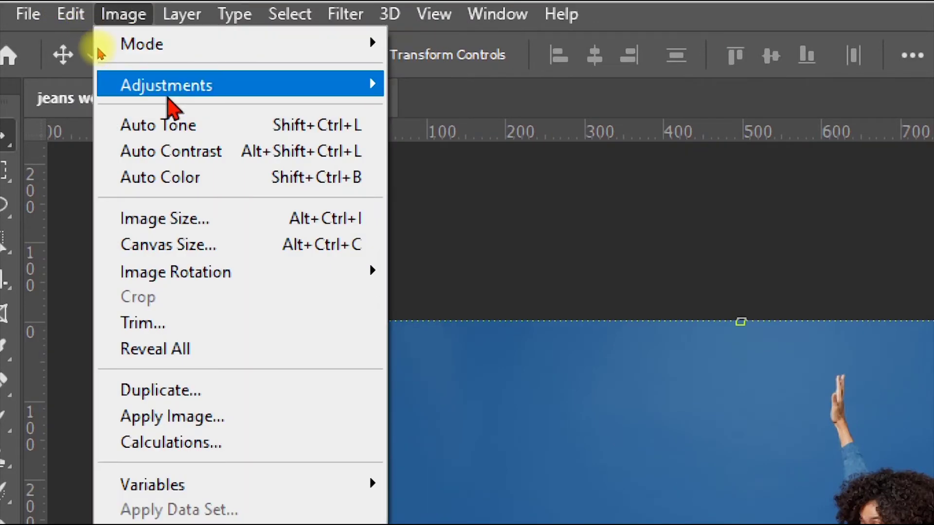
pyautogui.moveTo(168, 99)
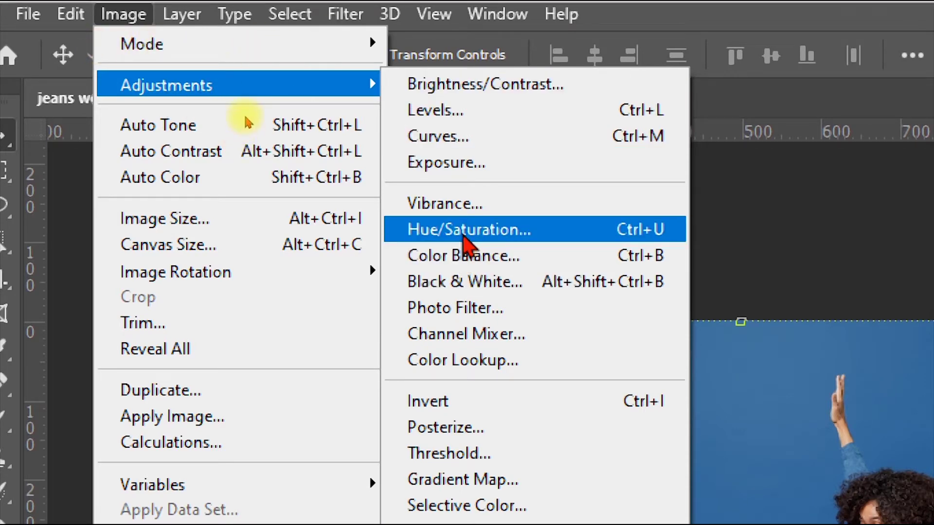
pyautogui.click(464, 240)
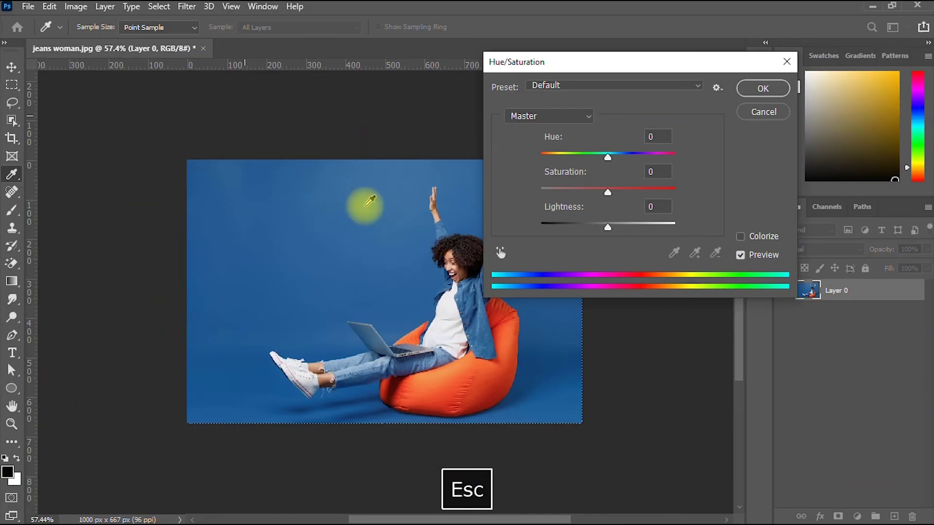
# - Preview Saturation at -100 and then -60, and close Hue/Saturation without applying it
pyautogui.moveTo(474, 104); pyautogui.dragTo(372, 140)
pyautogui.moveTo(476, 124); pyautogui.dragTo(562, 113)
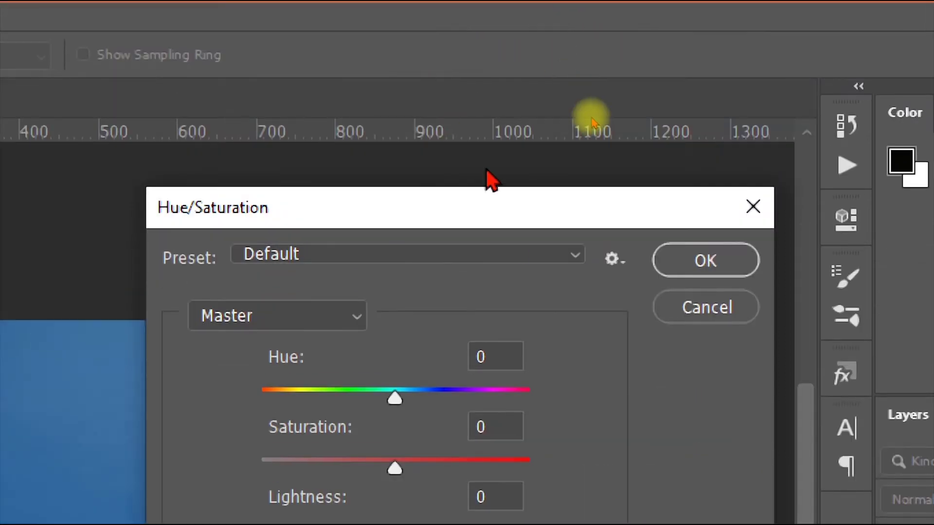
pyautogui.press('Escape')
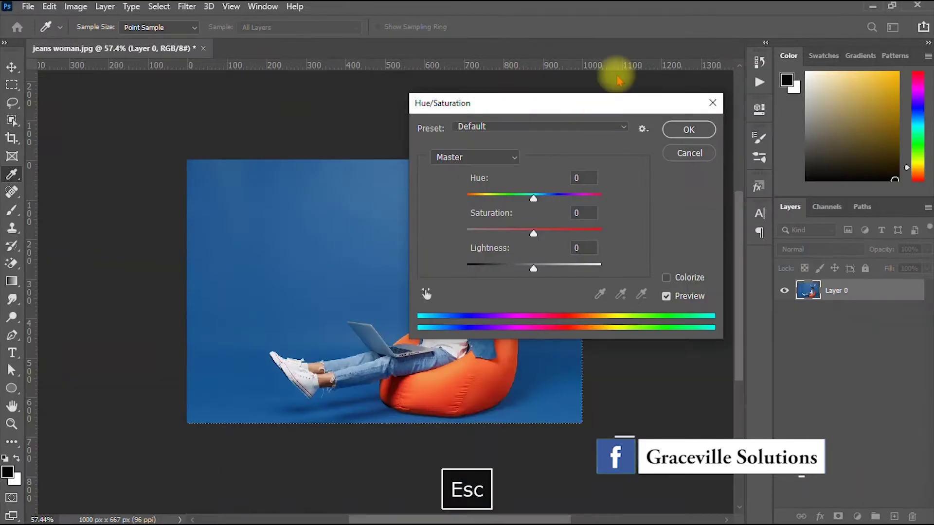
pyautogui.moveTo(601, 104); pyautogui.dragTo(753, 121)
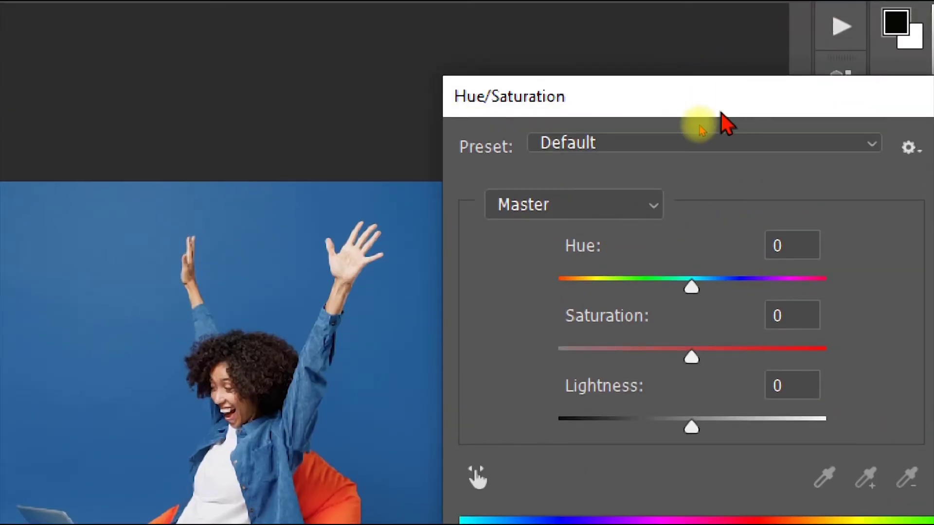
pyautogui.moveTo(721, 112); pyautogui.dragTo(805, 113)
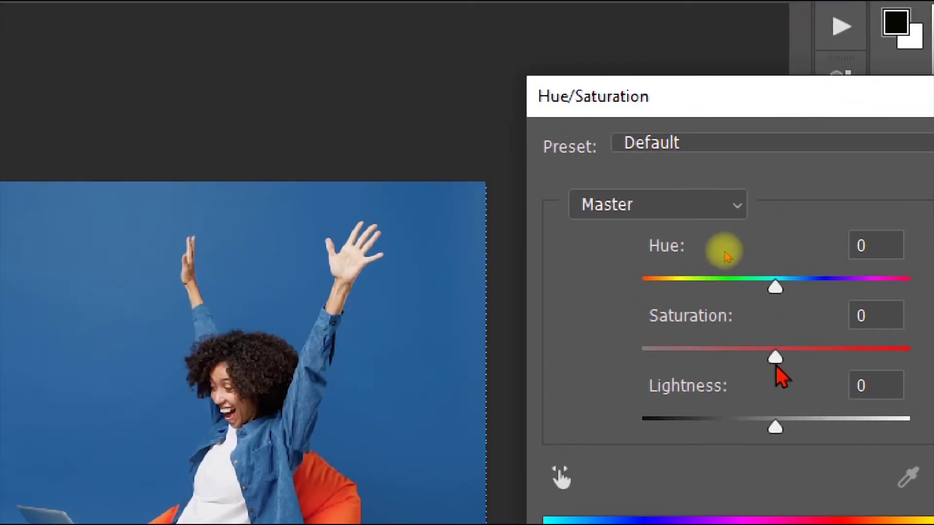
pyautogui.moveTo(775, 362); pyautogui.dragTo(638, 358)
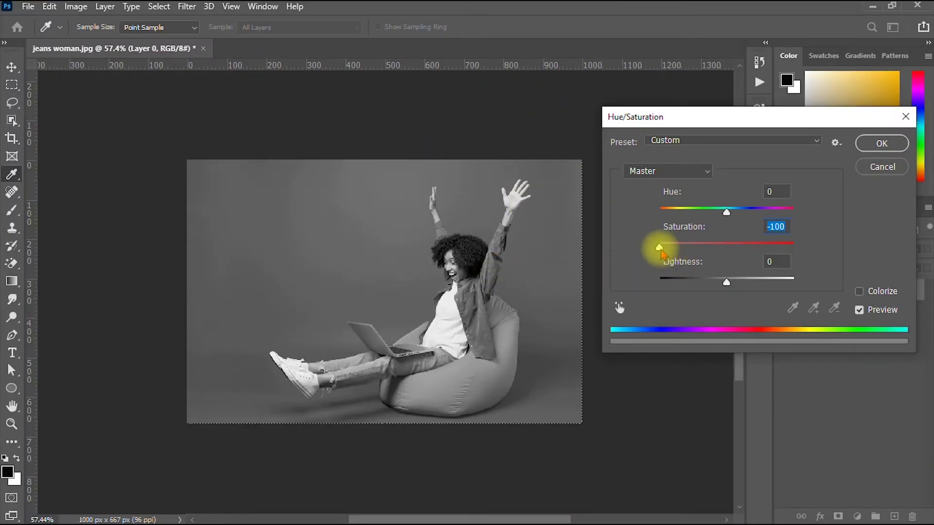
pyautogui.moveTo(664, 249); pyautogui.dragTo(732, 250)
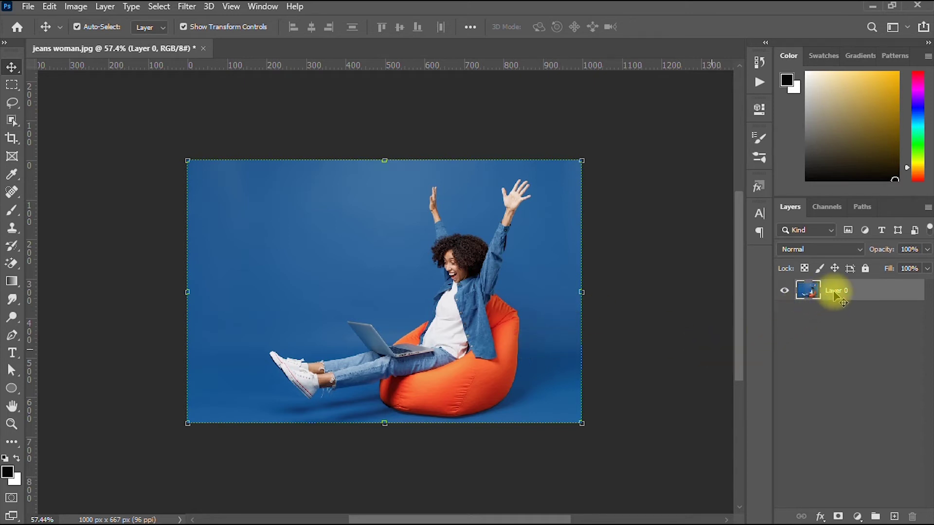
# - Duplicate Layer 0 as Layer 0 copy and hide the copy, keeping Layer 0 visible
pyautogui.click(846, 299)
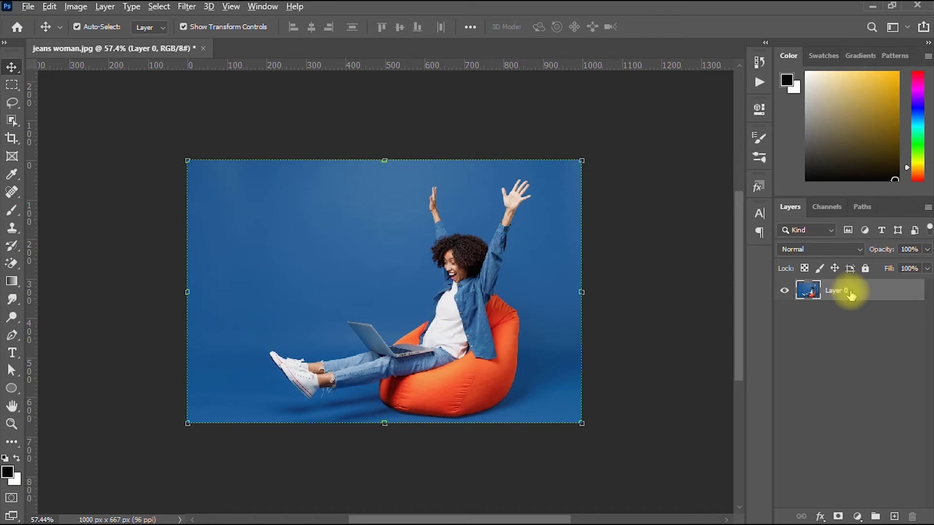
pyautogui.moveTo(851, 295); pyautogui.dragTo(850, 326)
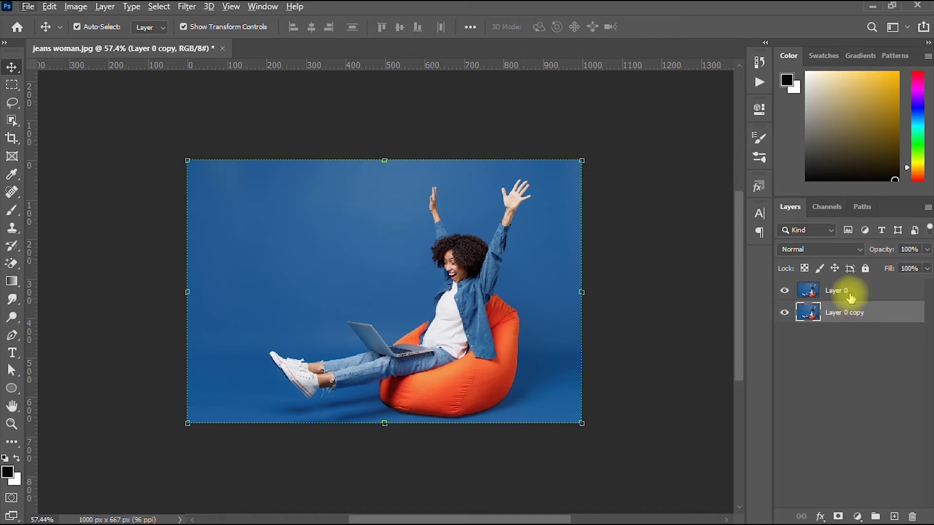
pyautogui.click(848, 295)
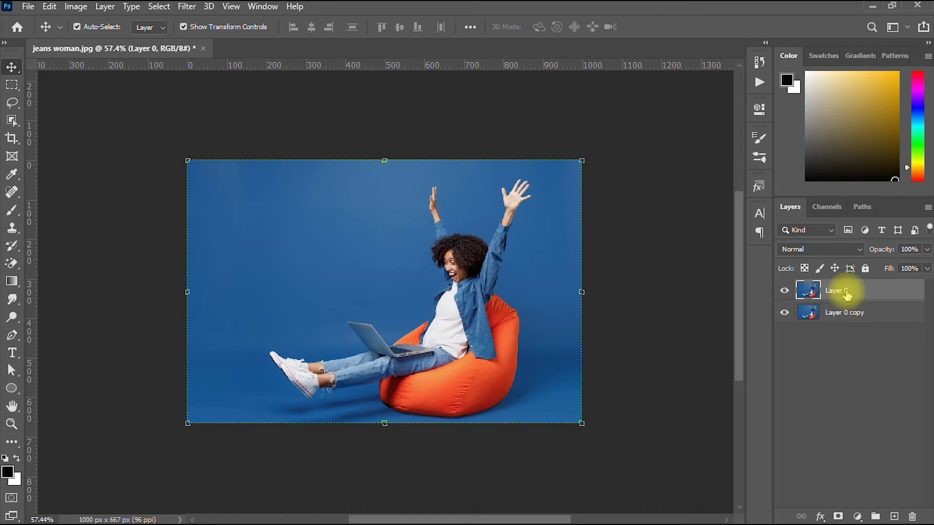
pyautogui.click(785, 314)
pyautogui.click(786, 291)
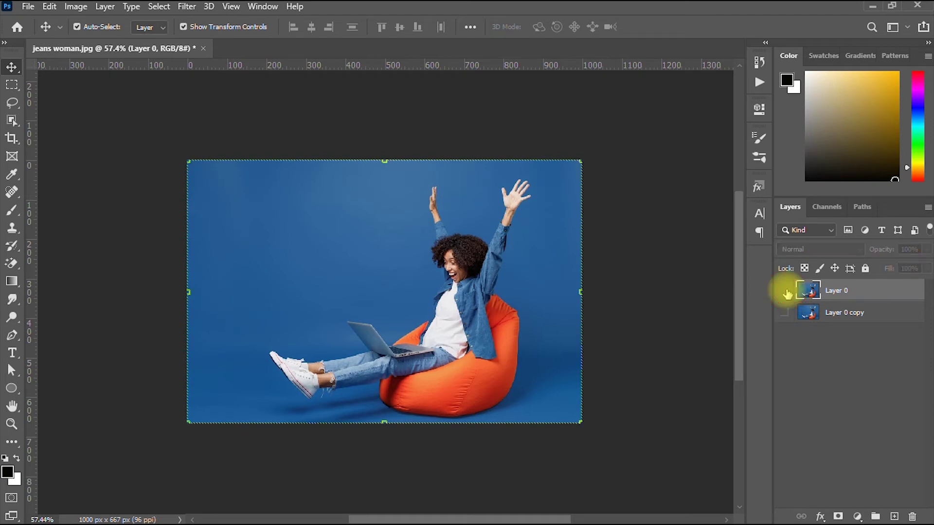
pyautogui.click(784, 291)
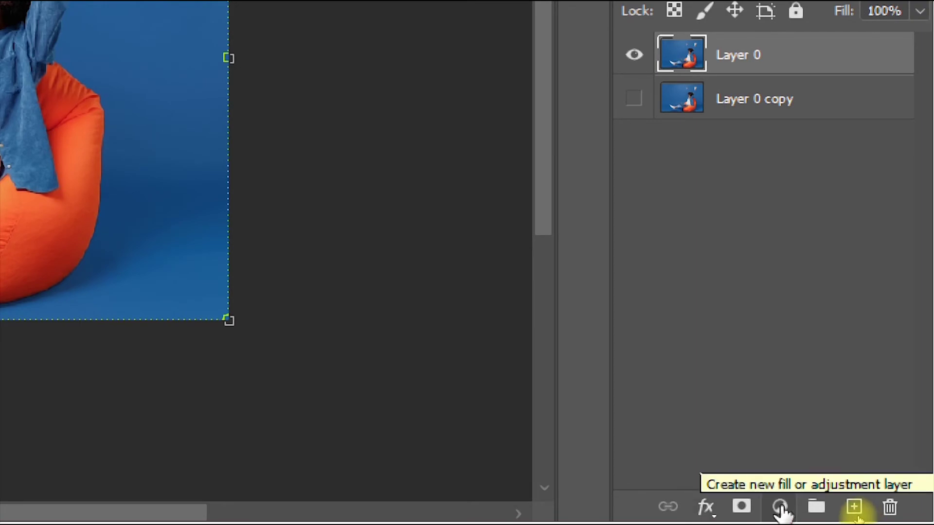
# - Add a Hue/Saturation 1 adjustment layer with Saturation at -100, then deselect the layers
pyautogui.click(780, 508)
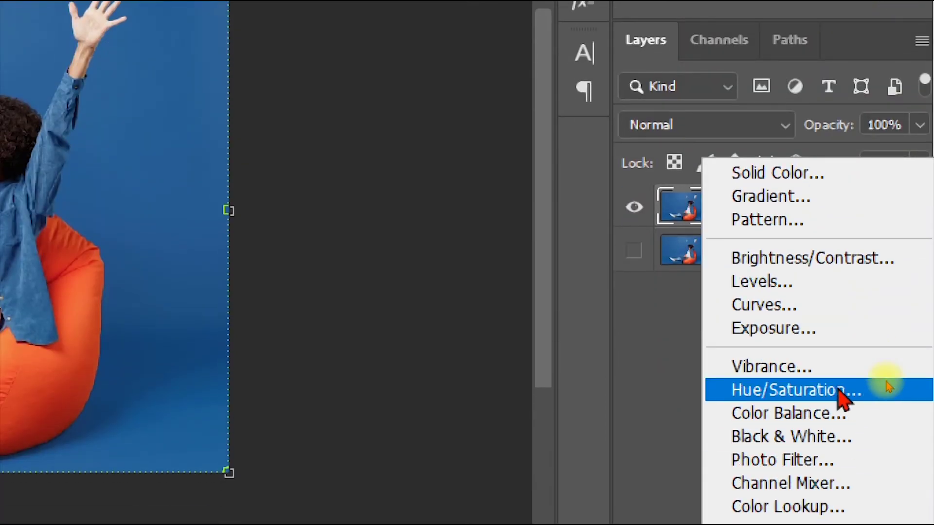
pyautogui.click(838, 388)
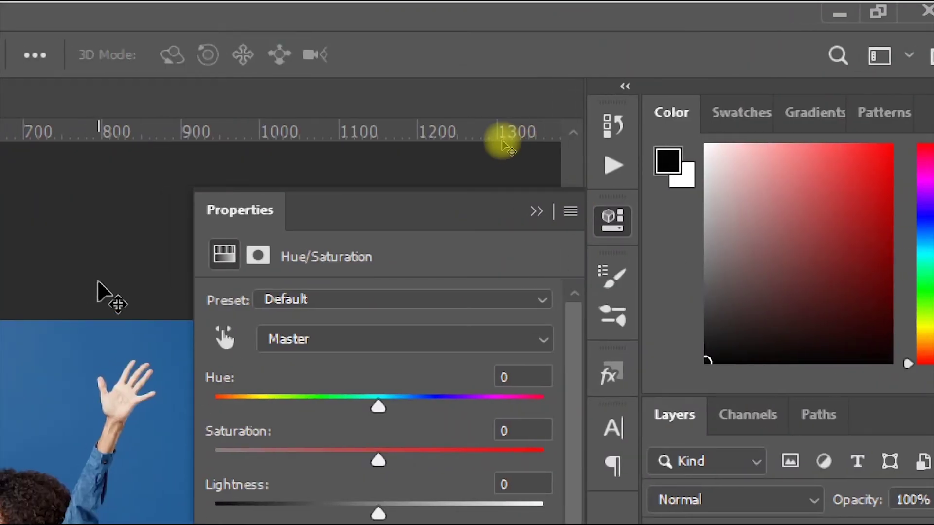
pyautogui.press('Escape')
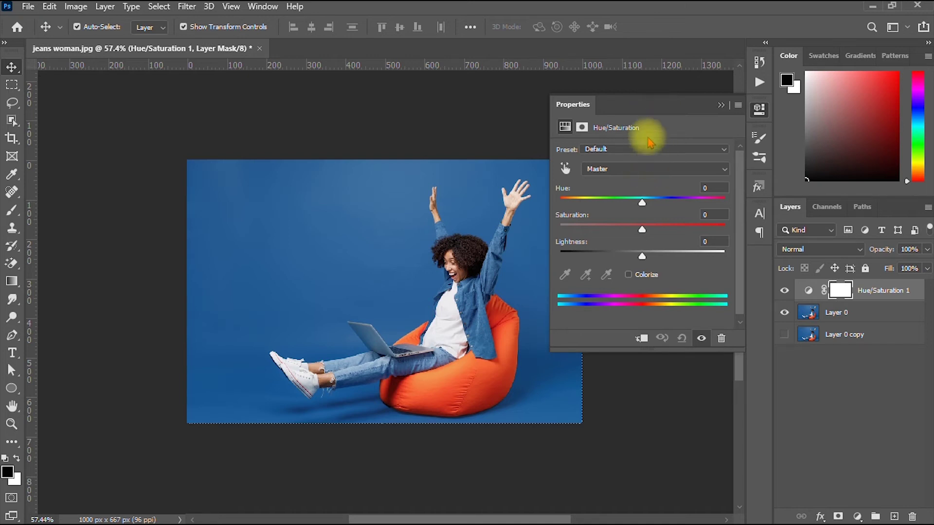
pyautogui.moveTo(657, 116)
pyautogui.mouseDown()
pyautogui.moveTo(676, 118)
pyautogui.moveTo(665, 117)
pyautogui.mouseUp()
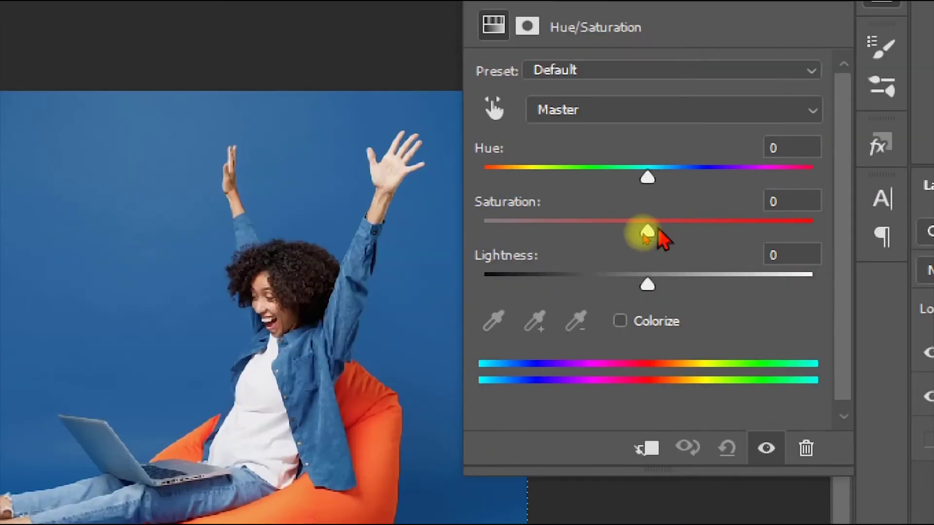
pyautogui.moveTo(644, 232); pyautogui.dragTo(465, 236)
pyautogui.press('Escape')
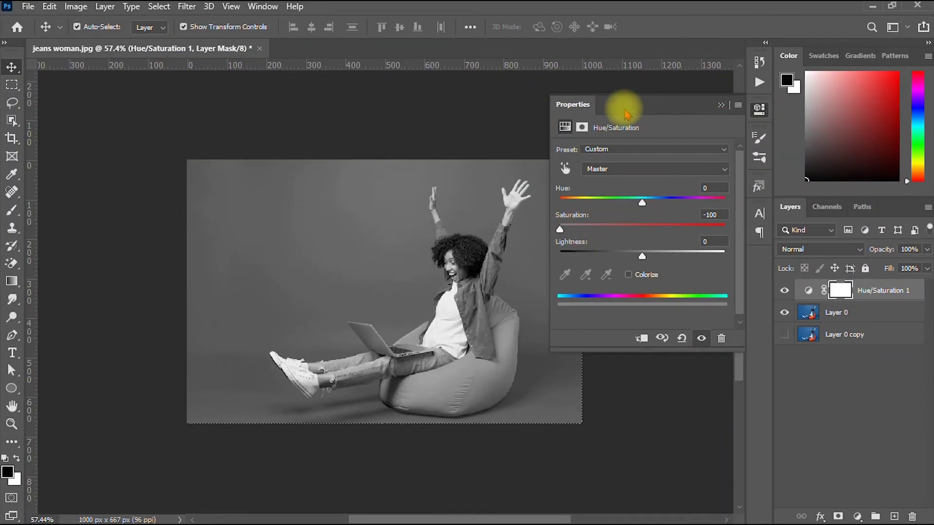
pyautogui.click(517, 106)
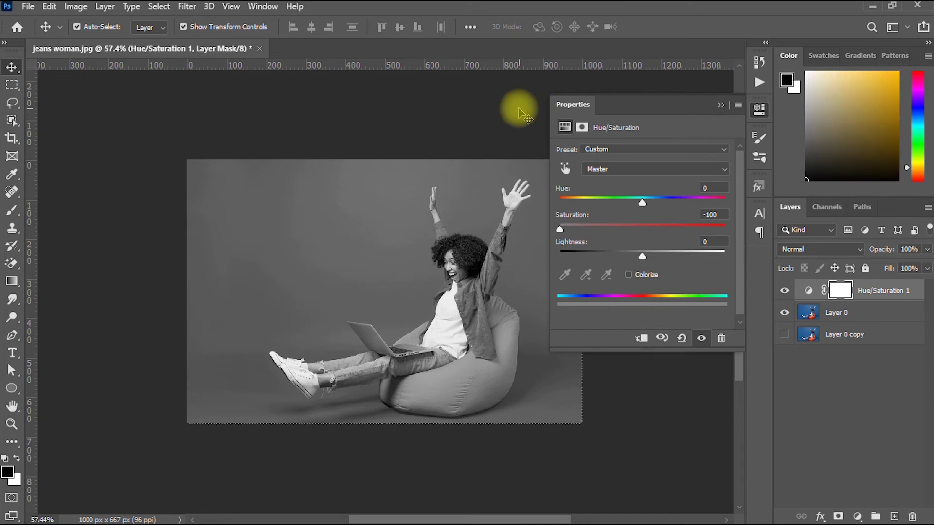
# - Collapse the Properties panel, make Layer 0 copy visible, and select Layer 0
pyautogui.click(720, 105)
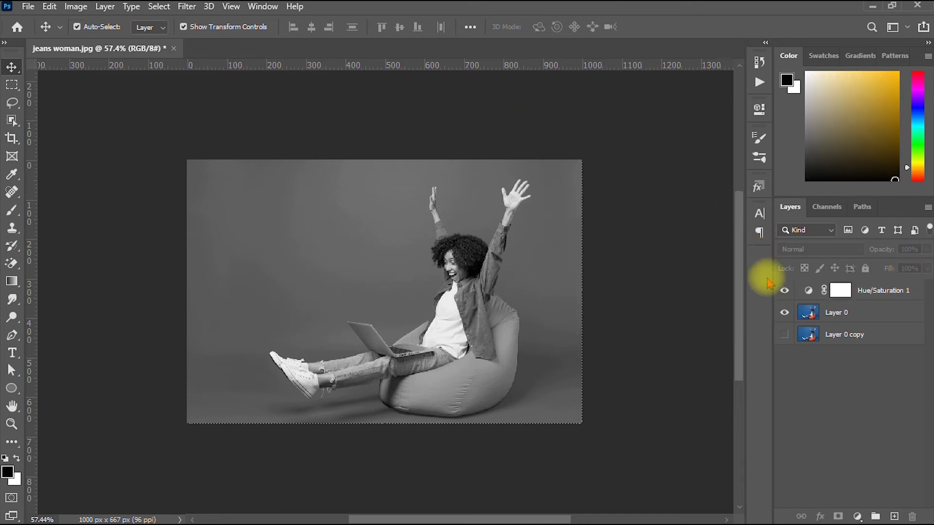
pyautogui.click(783, 336)
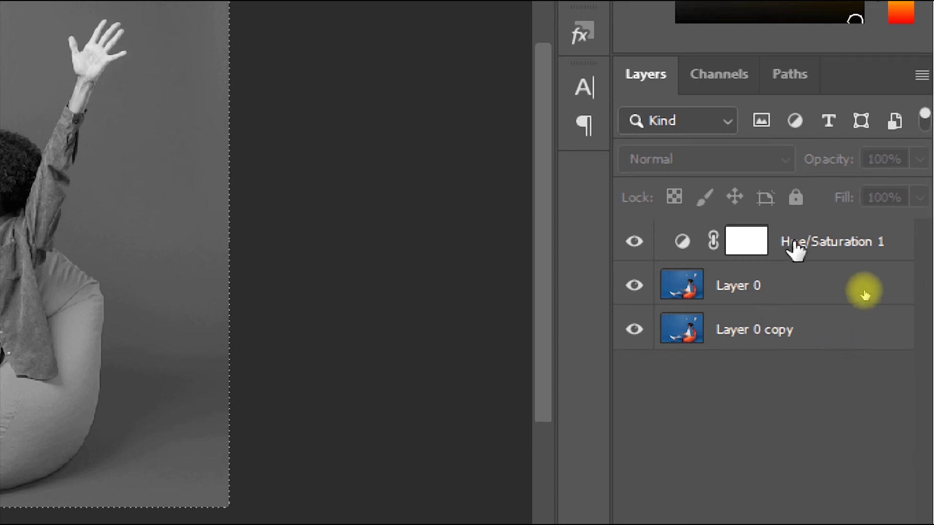
pyautogui.click(770, 299)
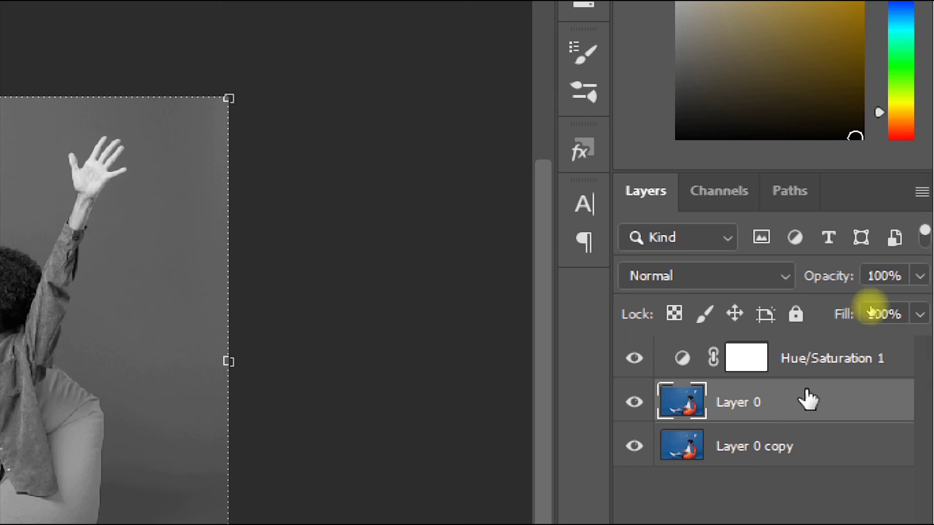
# - Make Hue/Saturation 1 a clipping mask on Layer 0, then select Layer 0
pyautogui.rightClick(866, 360)
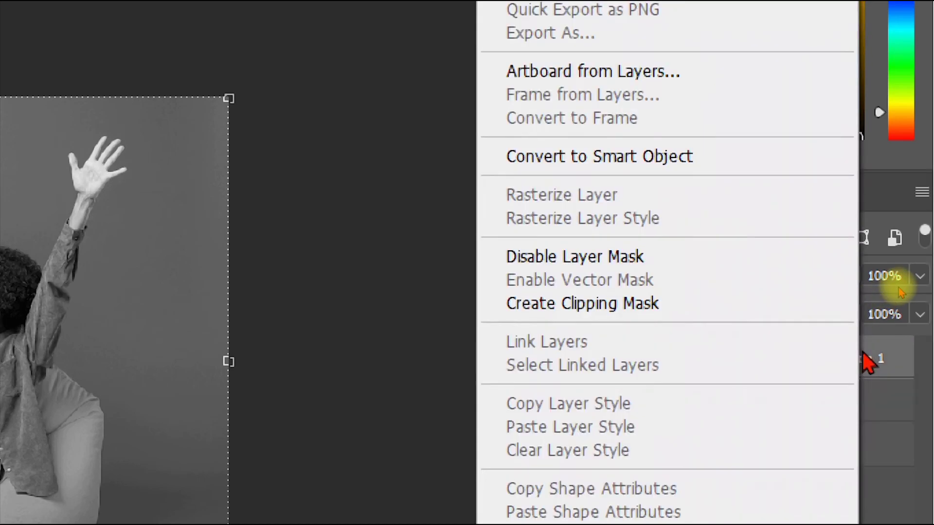
pyautogui.click(608, 307)
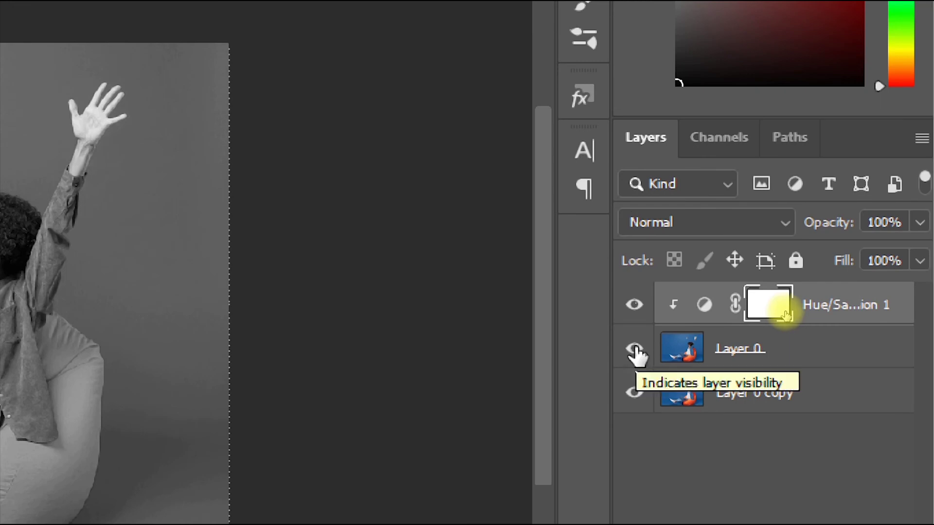
pyautogui.press('Escape')
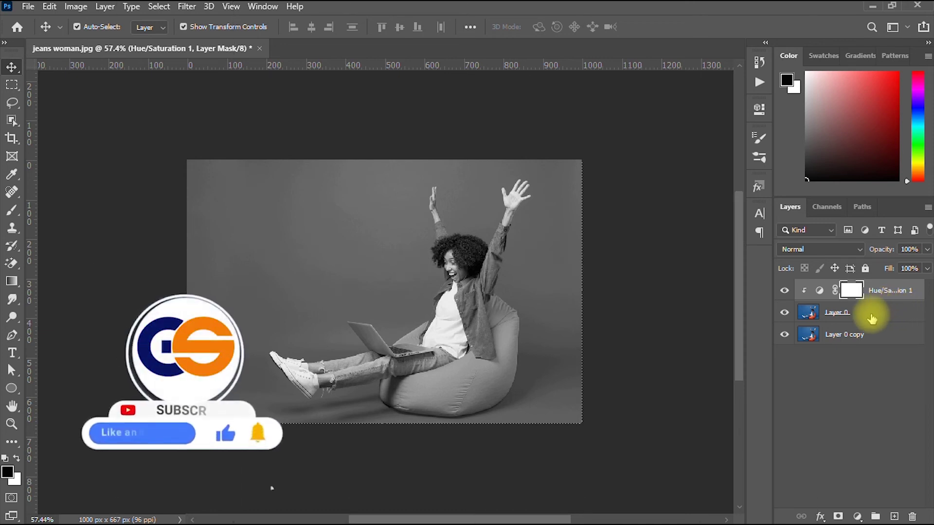
pyautogui.click(861, 317)
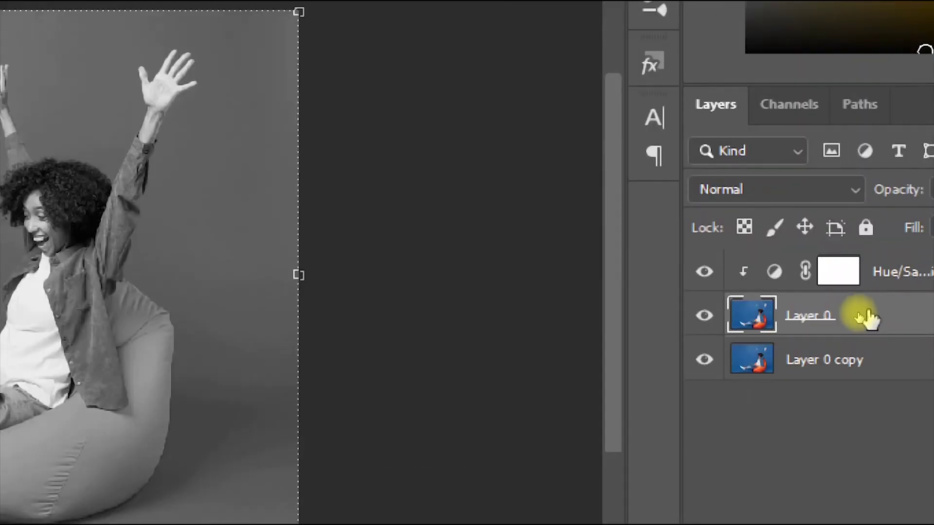
# - Hide Layer 0 to reveal the colour Layer 0 copy, zooming in and out to check
pyautogui.click(704, 316)
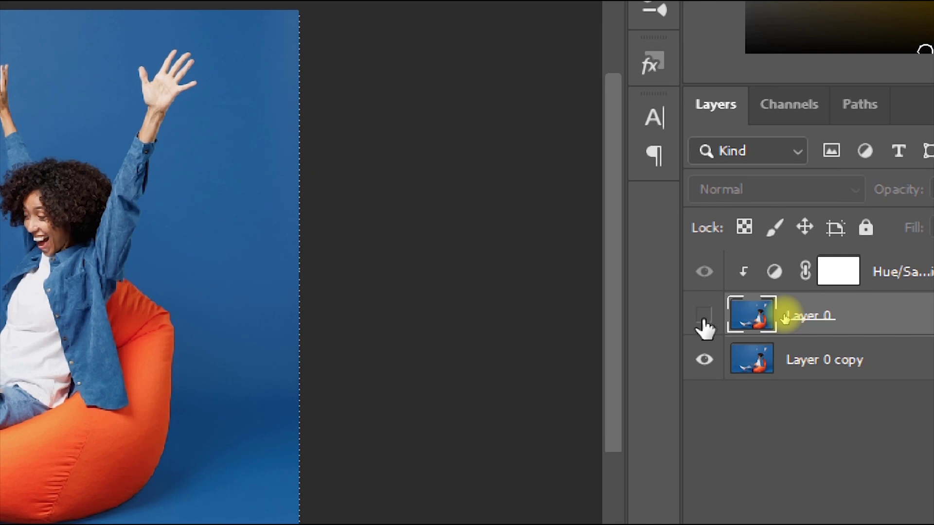
pyautogui.press('Escape')
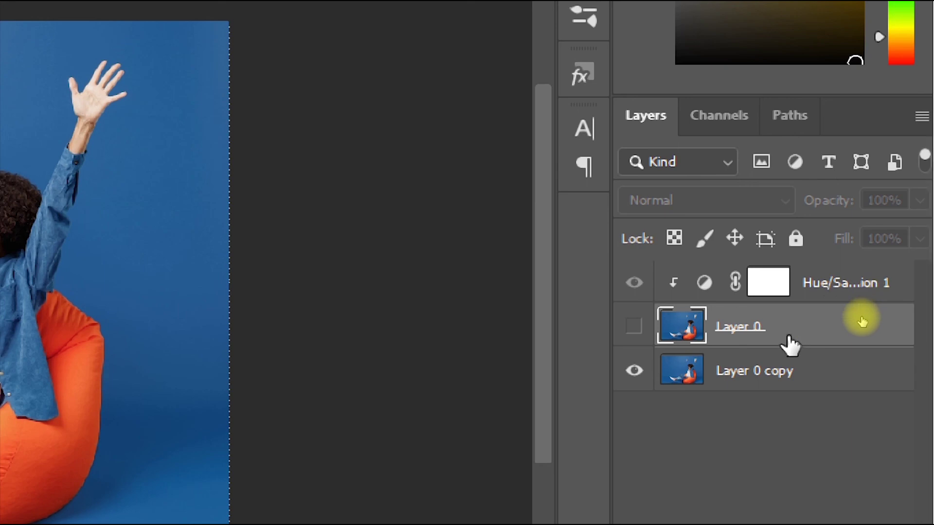
pyautogui.press('Escape')
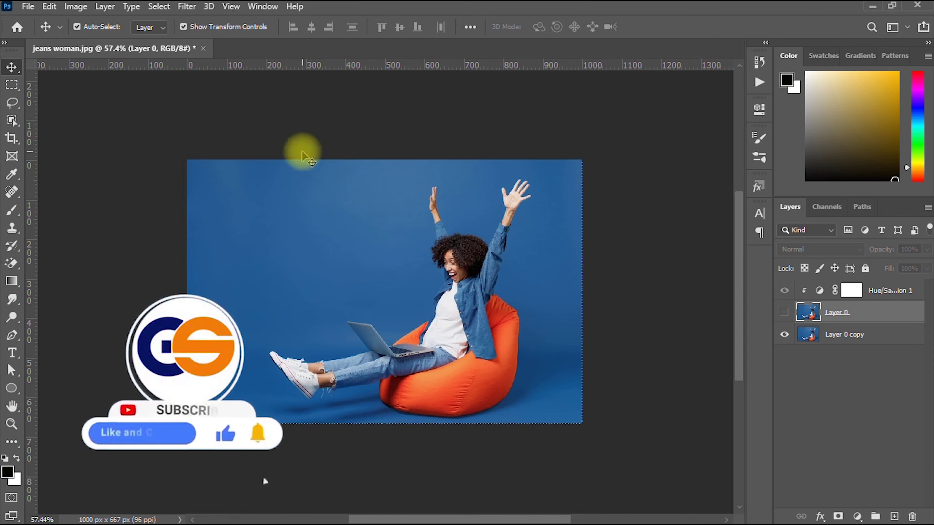
pyautogui.scroll(1, 341, 202)
pyautogui.scroll(3, 341, 205)
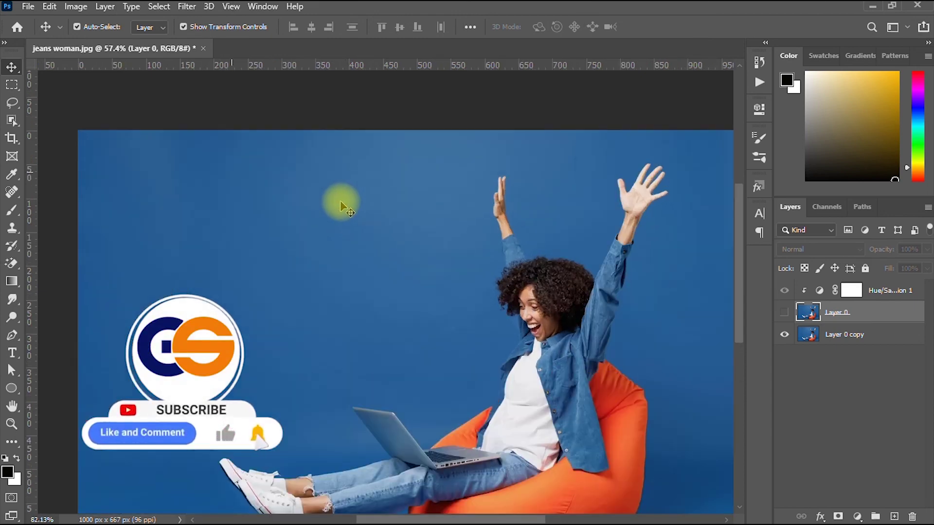
pyautogui.scroll(-3, 341, 205)
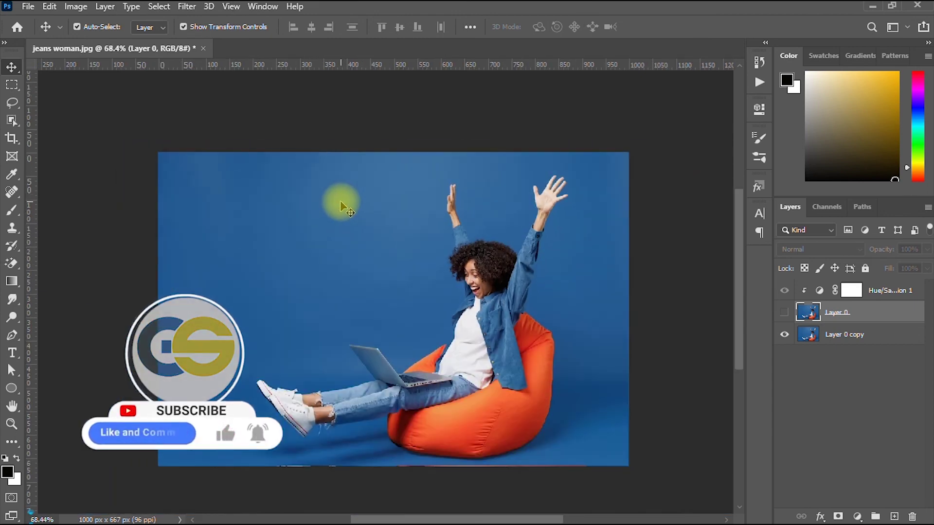
pyautogui.scroll(-2, 341, 204)
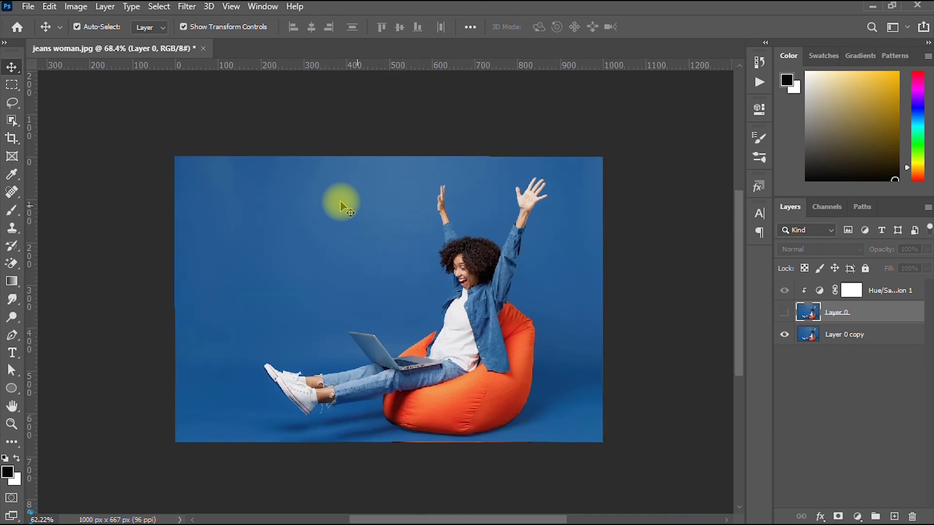
pyautogui.scroll(3, 342, 204)
pyautogui.scroll(1, 341, 206)
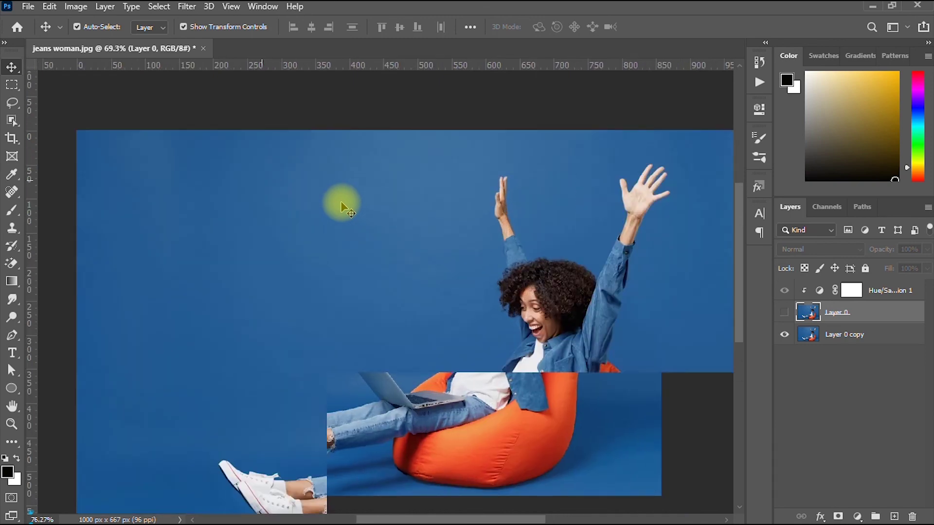